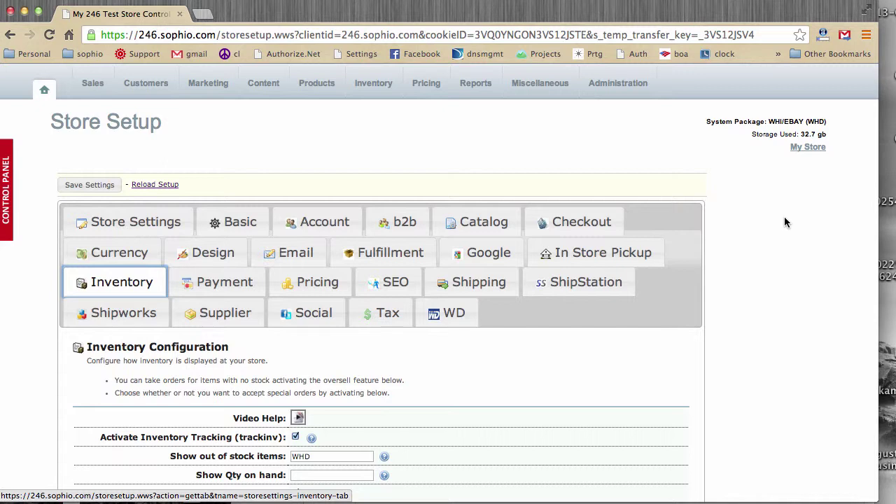
Open the store setup's Inventory Configuration and bring its settings list into view.
{"action": "scroll", "coordinate": [778, 230], "scroll_direction": "up", "scroll_amount": 1}
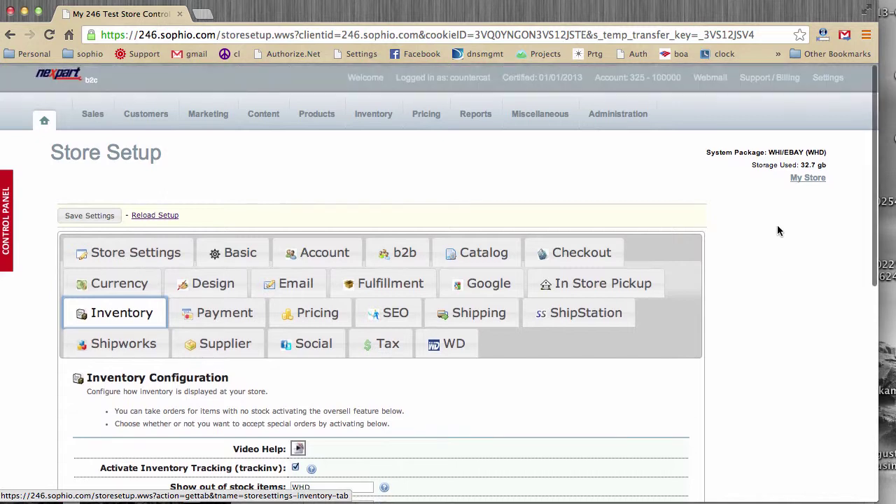
{"action": "left_click", "coordinate": [827, 76]}
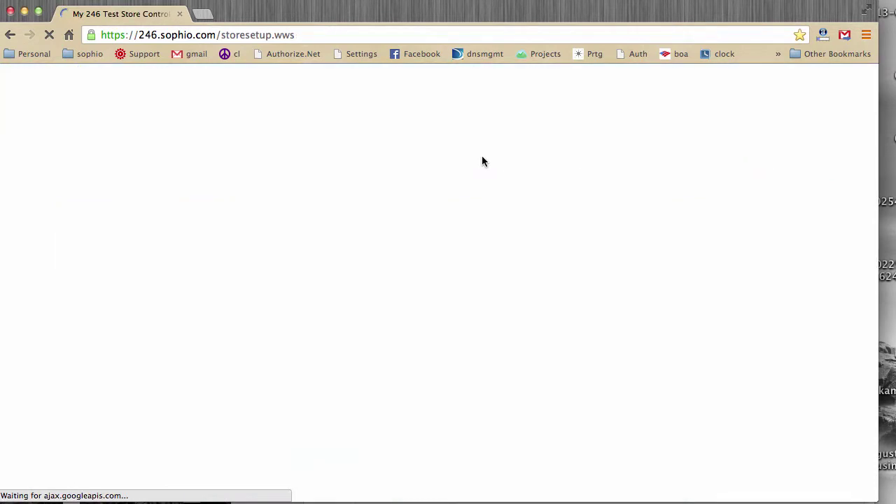
{"action": "scroll", "coordinate": [451, 187], "scroll_direction": "down", "scroll_amount": 2}
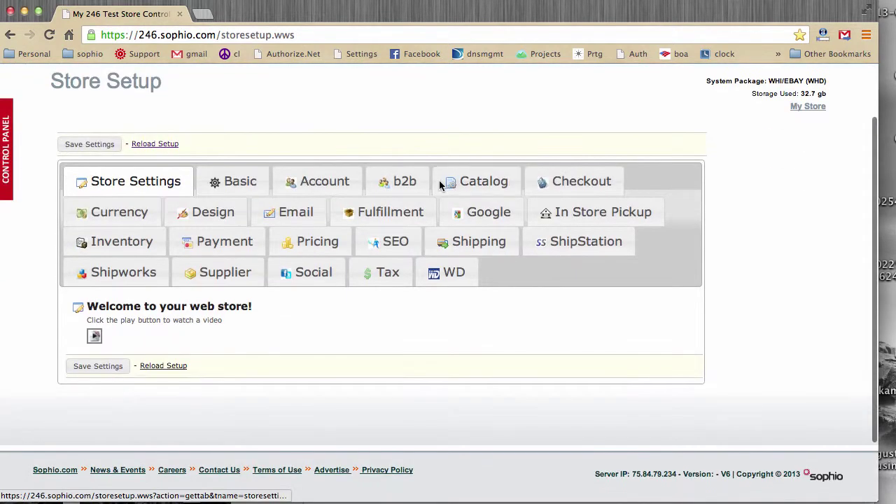
{"action": "left_click", "coordinate": [115, 243]}
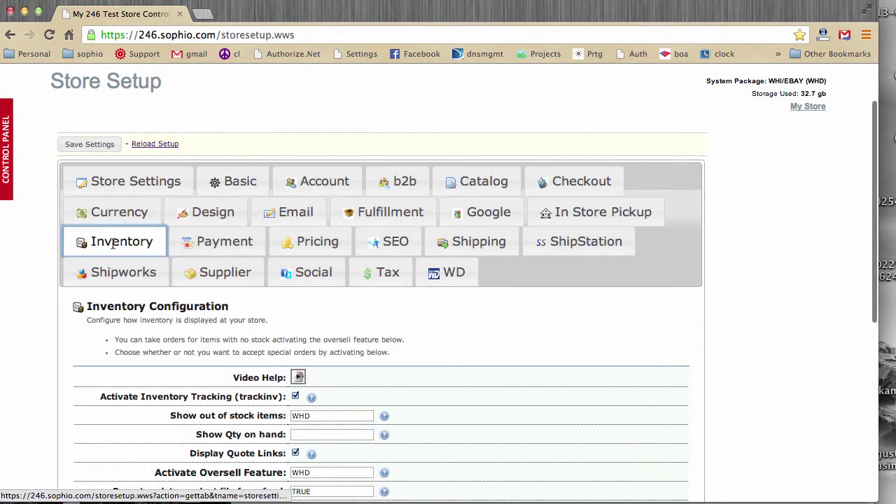
{"action": "scroll", "coordinate": [326, 294], "scroll_direction": "down", "scroll_amount": 3}
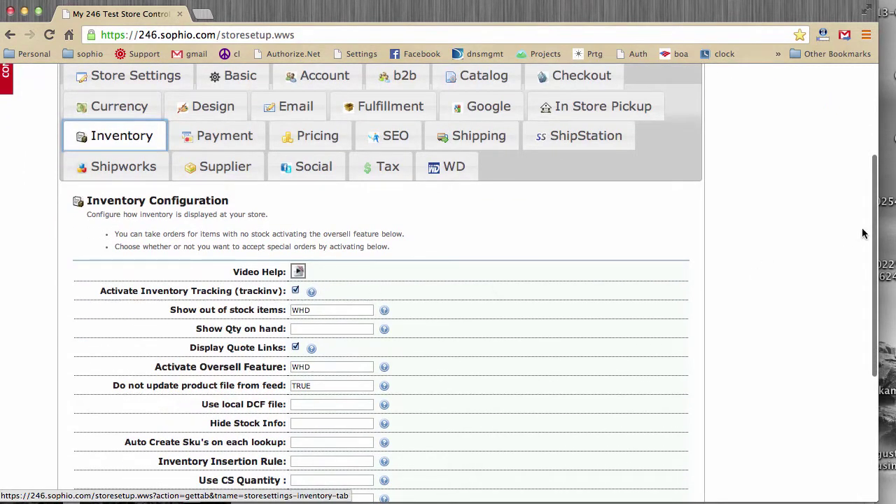
{"action": "left_click_drag", "start_coordinate": [870, 222], "coordinate": [871, 302]}
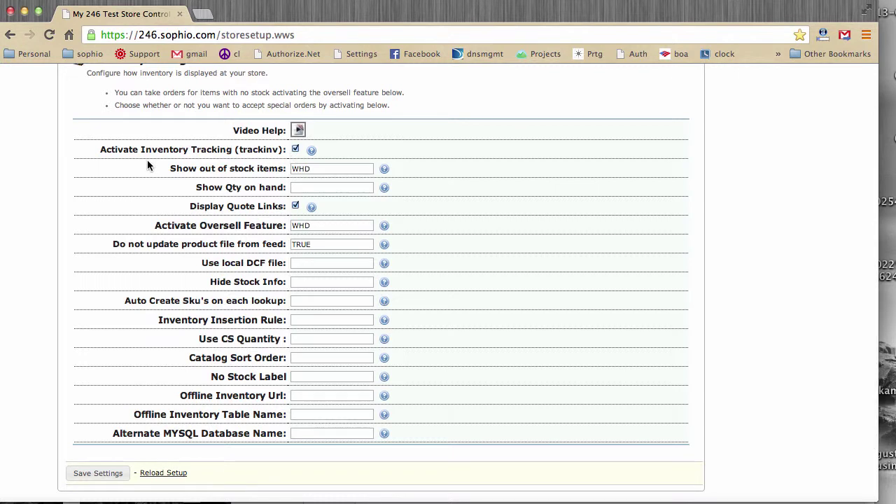
Turn Activate Inventory Tracking (trackinv) off and back on.
{"action": "left_click", "coordinate": [295, 149]}
{"action": "left_click", "coordinate": [295, 150]}
{"action": "scroll", "coordinate": [137, 145], "scroll_direction": "up", "scroll_amount": 3}
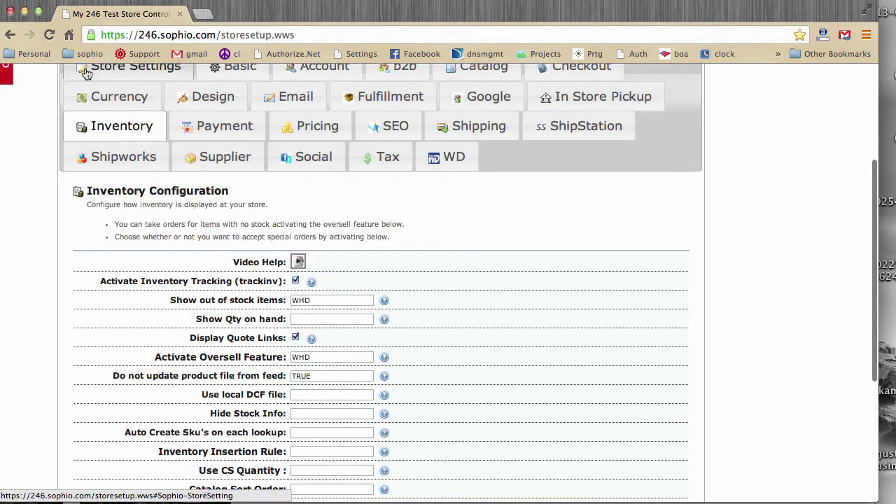
{"action": "scroll", "coordinate": [62, 124], "scroll_direction": "up", "scroll_amount": 2}
{"action": "scroll", "coordinate": [60, 129], "scroll_direction": "up", "scroll_amount": 2}
Add OEC to Show out of stock items so that the setting reads WHD,OEC.
{"action": "scroll", "coordinate": [212, 180], "scroll_direction": "down", "scroll_amount": 5}
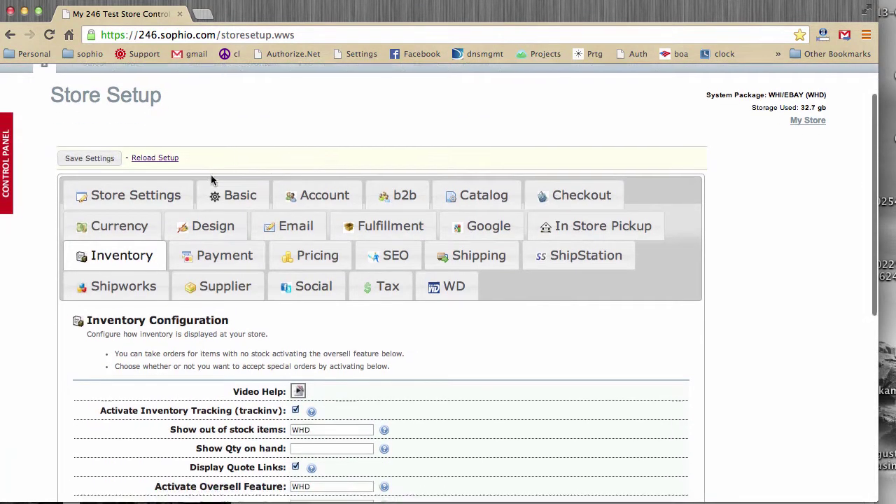
{"action": "scroll", "coordinate": [212, 180], "scroll_direction": "down", "scroll_amount": 2}
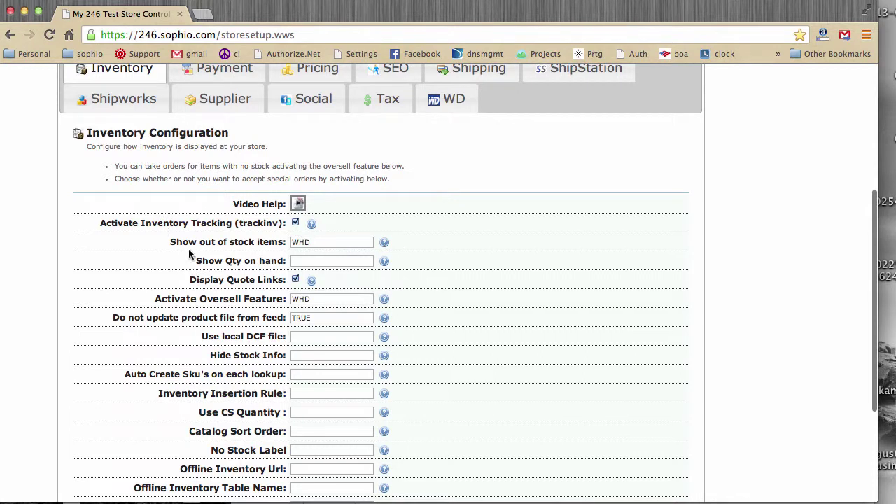
{"action": "left_click", "coordinate": [320, 242]}
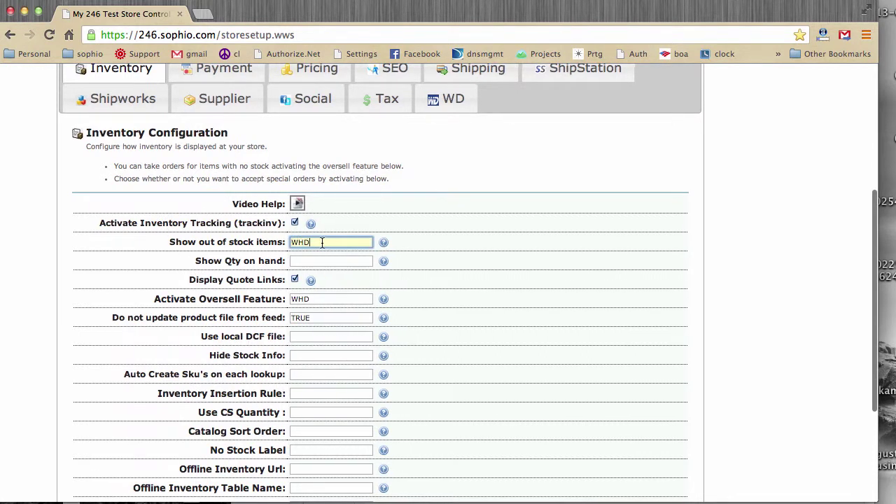
{"action": "left_click_drag", "start_coordinate": [327, 242], "coordinate": [193, 247]}
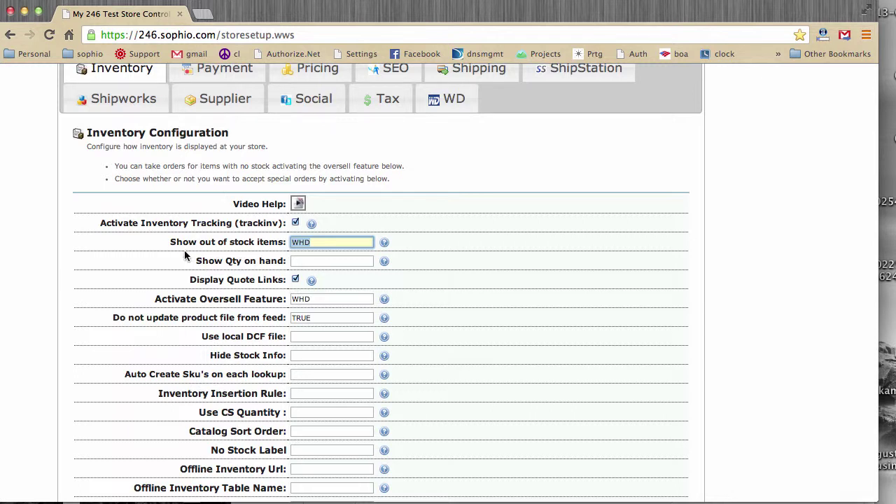
{"action": "left_click", "coordinate": [376, 216]}
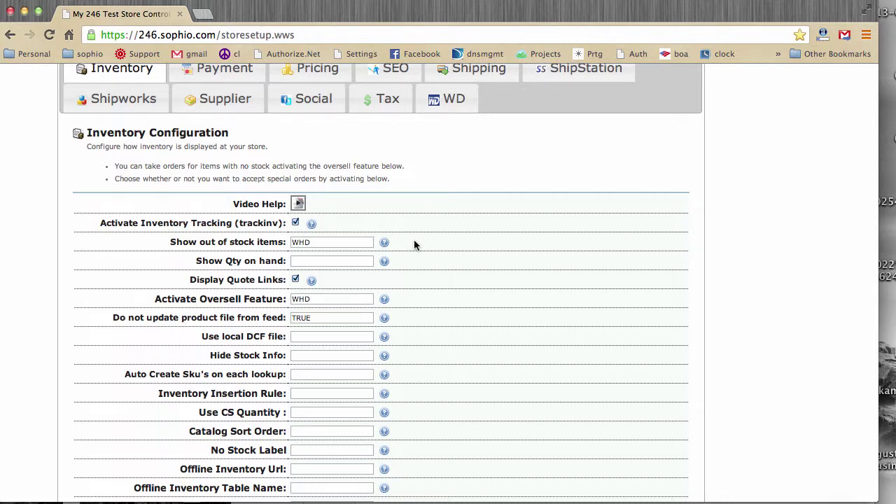
{"action": "mouse_move", "coordinate": [384, 246]}
{"action": "left_click", "coordinate": [324, 242]}
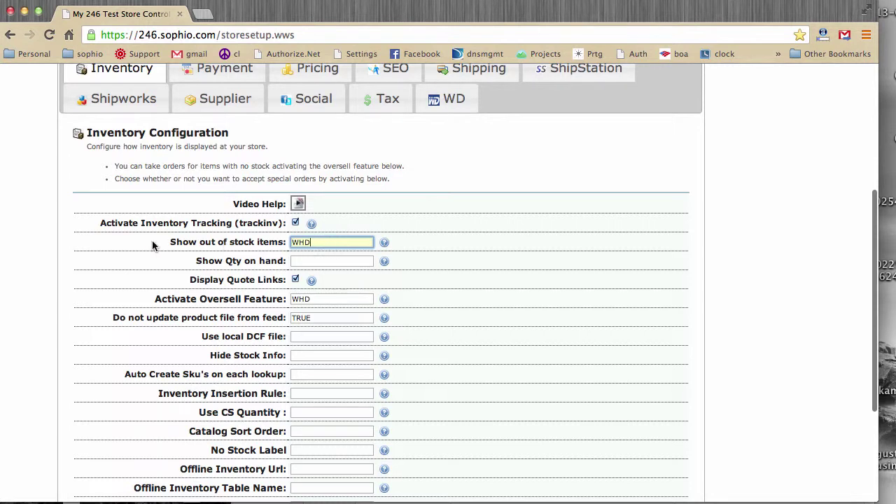
{"action": "type", "text": ","}
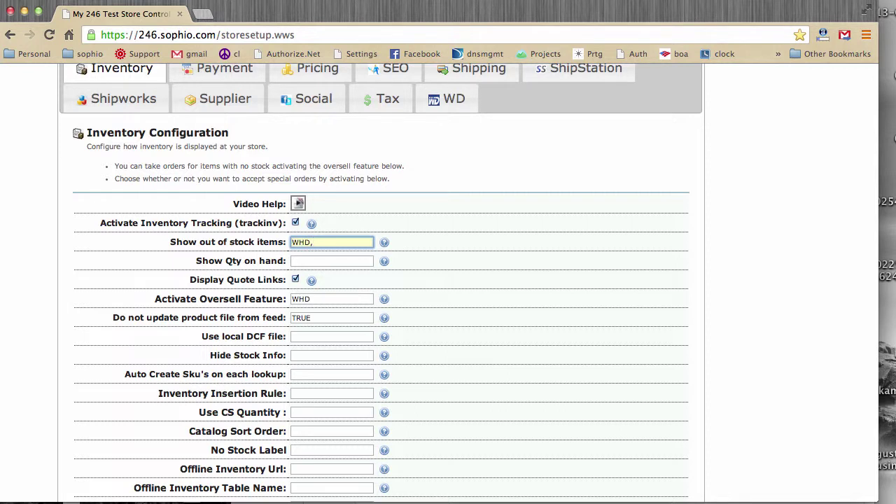
{"action": "type", "text": "OEC"}
{"action": "double_click", "coordinate": [300, 242]}
{"action": "left_click", "coordinate": [319, 244]}
{"action": "left_click", "coordinate": [226, 257]}
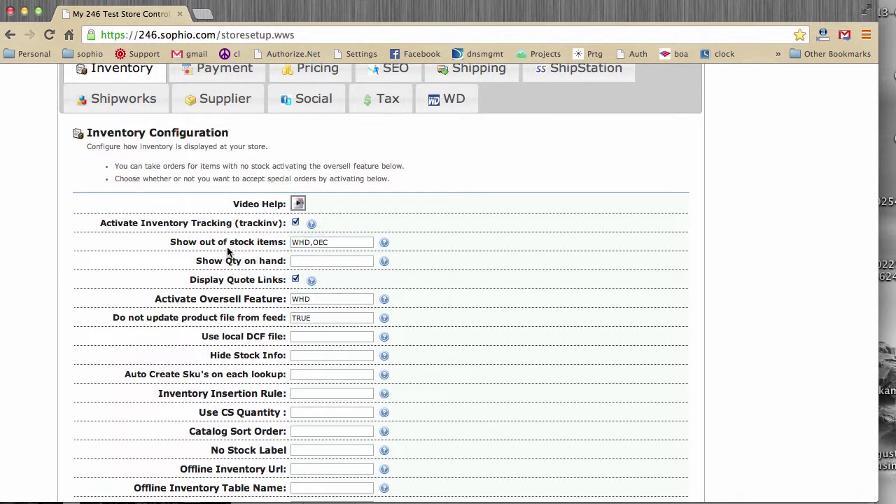
Set Show Qty on hand to TRUE, and switch Display Quote Links off and back on.
{"action": "left_click", "coordinate": [310, 261]}
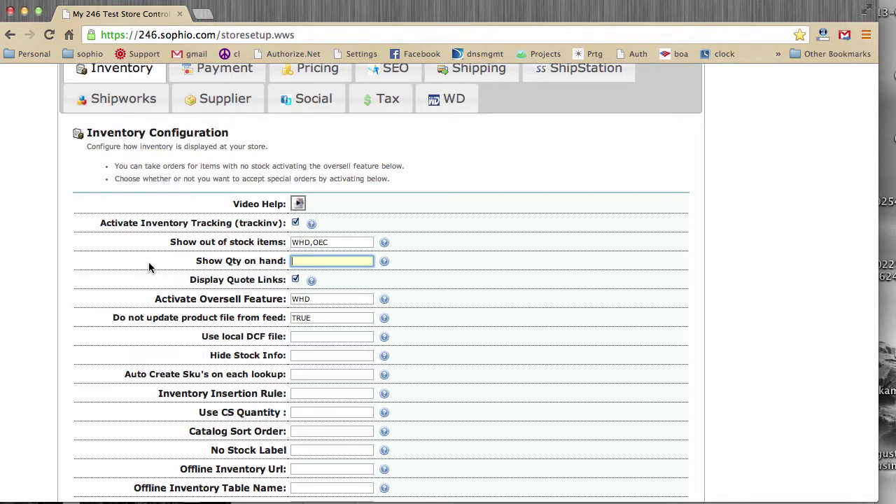
{"action": "type", "text": "TRUE"}
{"action": "left_click", "coordinate": [295, 280]}
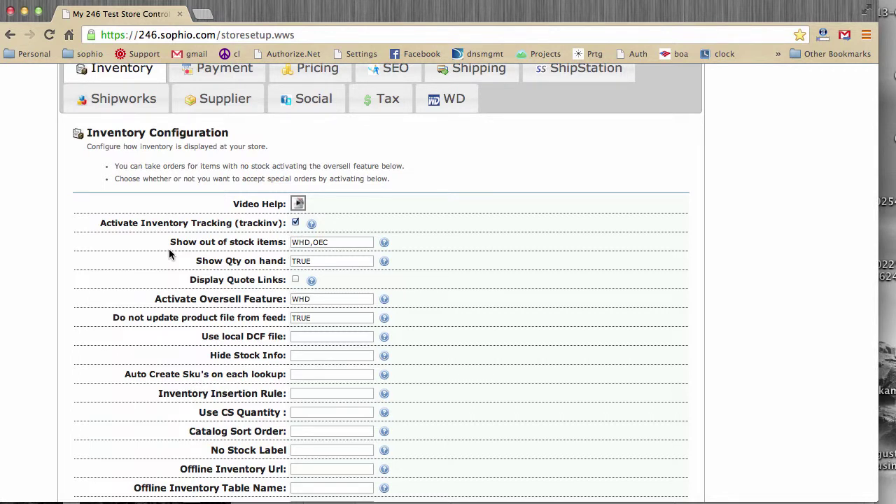
{"action": "left_click", "coordinate": [295, 279]}
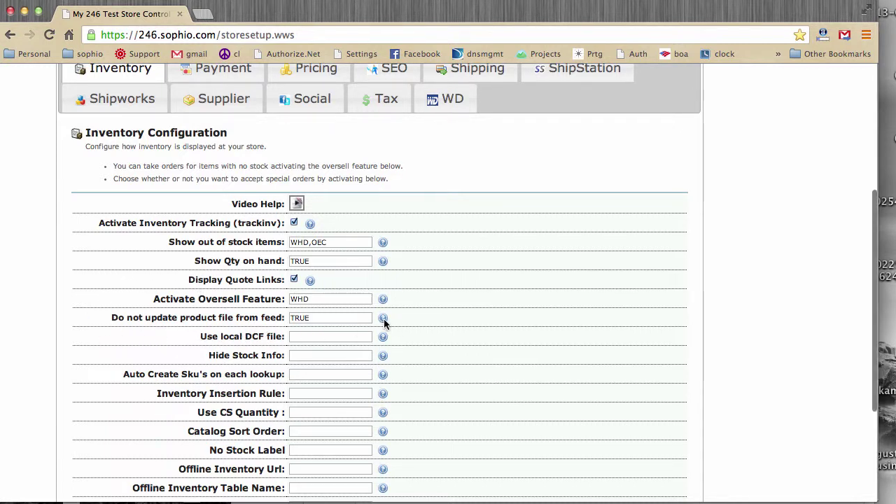
Review the product feed update setting with its help, and the remaining inventory settings down to Alternate MYSQL Database Name.
{"action": "mouse_move", "coordinate": [384, 321]}
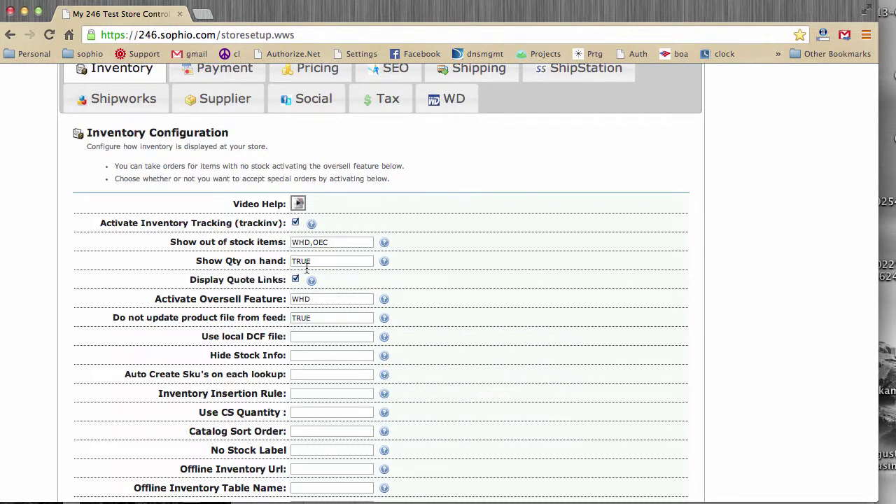
{"action": "scroll", "coordinate": [394, 223], "scroll_direction": "up", "scroll_amount": 5}
{"action": "mouse_move", "coordinate": [305, 122]}
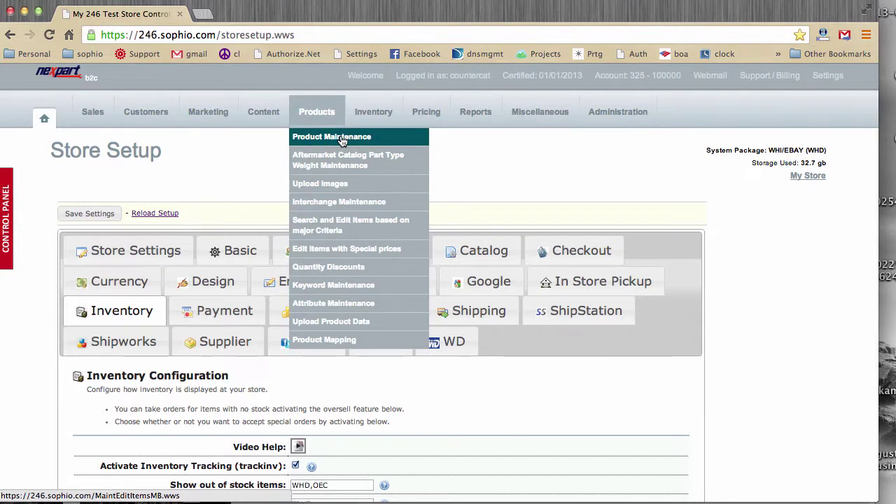
{"action": "scroll", "coordinate": [388, 180], "scroll_direction": "down", "scroll_amount": 2}
{"action": "scroll", "coordinate": [389, 184], "scroll_direction": "up", "scroll_amount": 2}
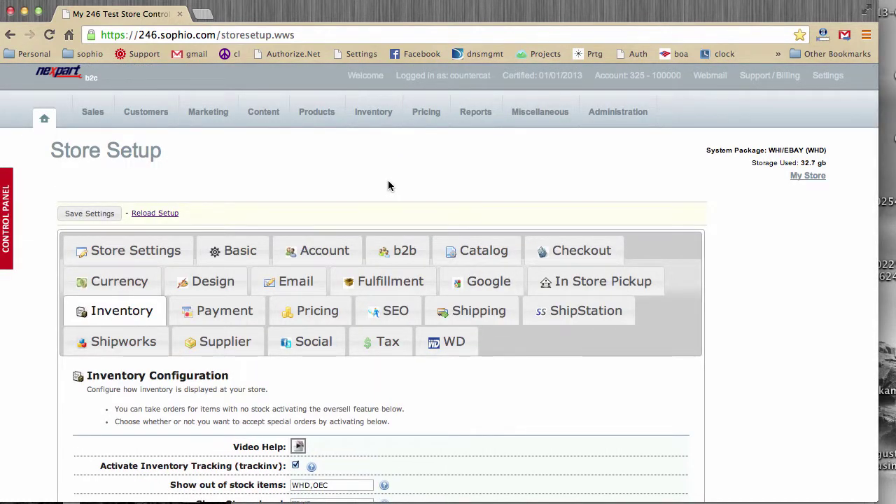
{"action": "scroll", "coordinate": [389, 182], "scroll_direction": "down", "scroll_amount": 5}
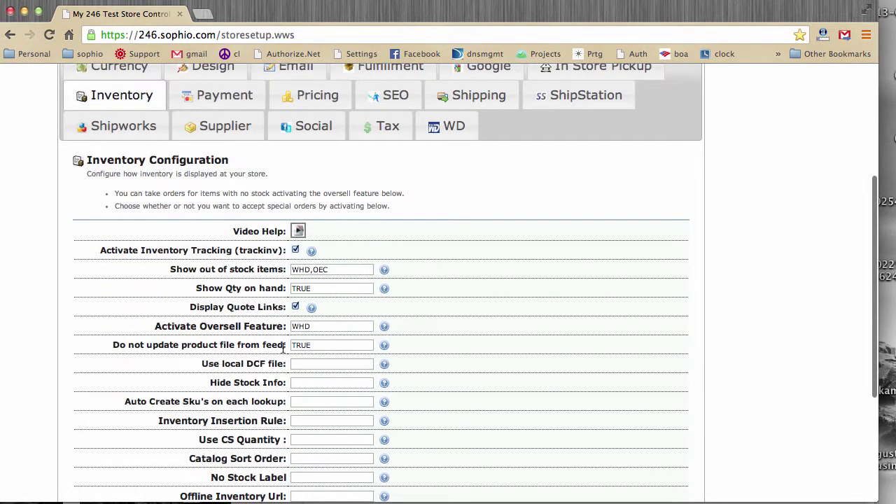
{"action": "left_click", "coordinate": [324, 346]}
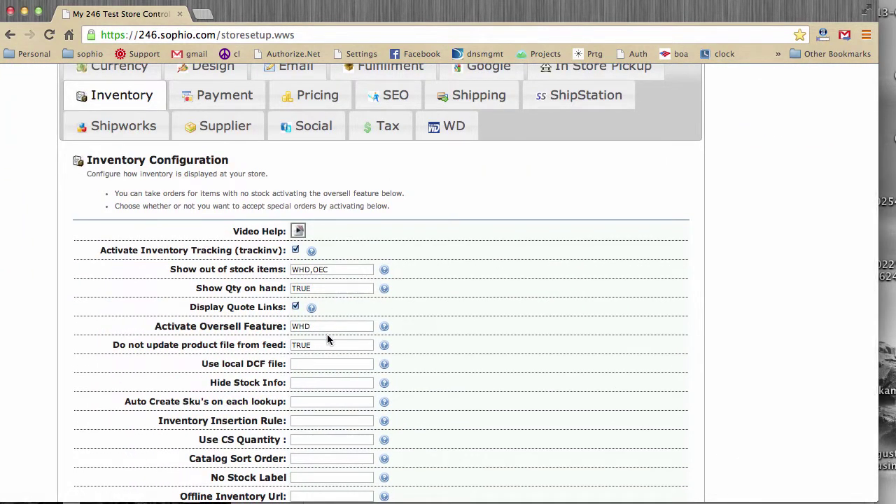
{"action": "scroll", "coordinate": [436, 321], "scroll_direction": "down", "scroll_amount": 2}
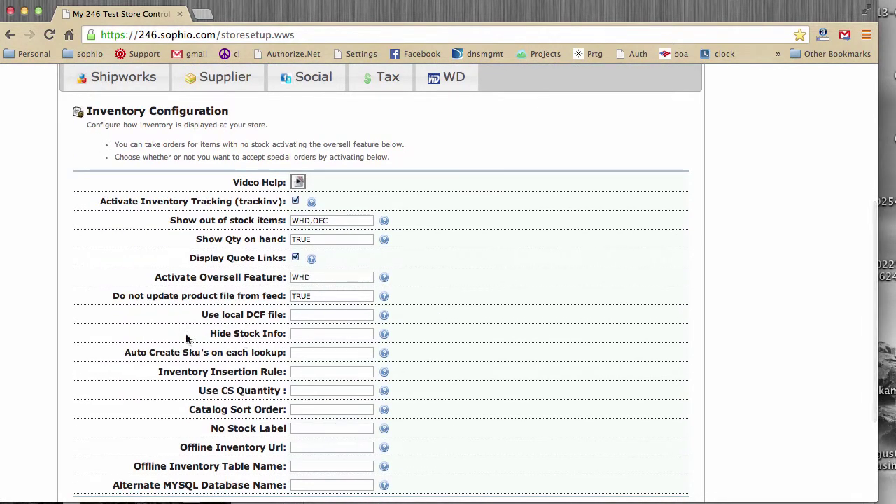
{"action": "scroll", "coordinate": [142, 334], "scroll_direction": "down", "scroll_amount": 2}
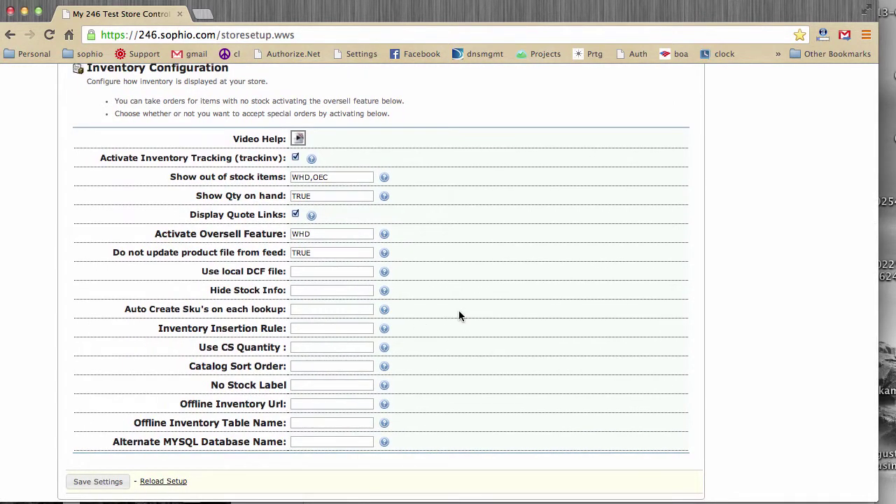
{"action": "scroll", "coordinate": [460, 316], "scroll_direction": "down", "scroll_amount": 1}
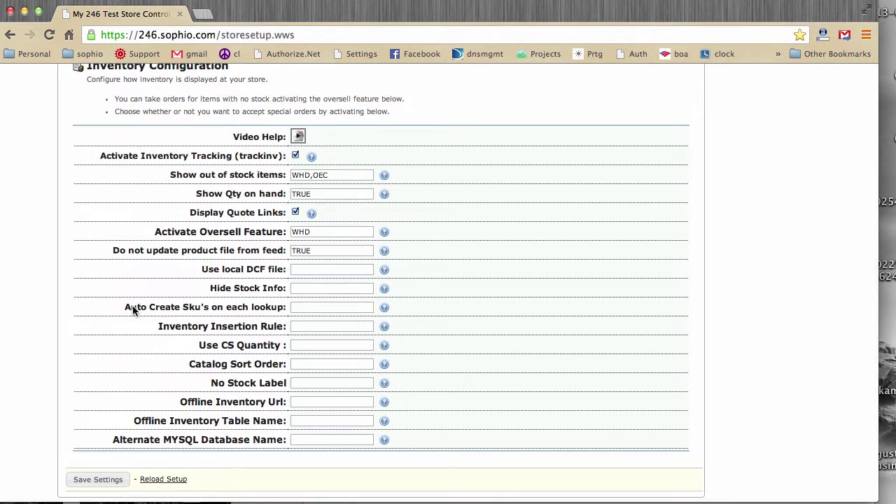
{"action": "scroll", "coordinate": [119, 308], "scroll_direction": "down", "scroll_amount": 1}
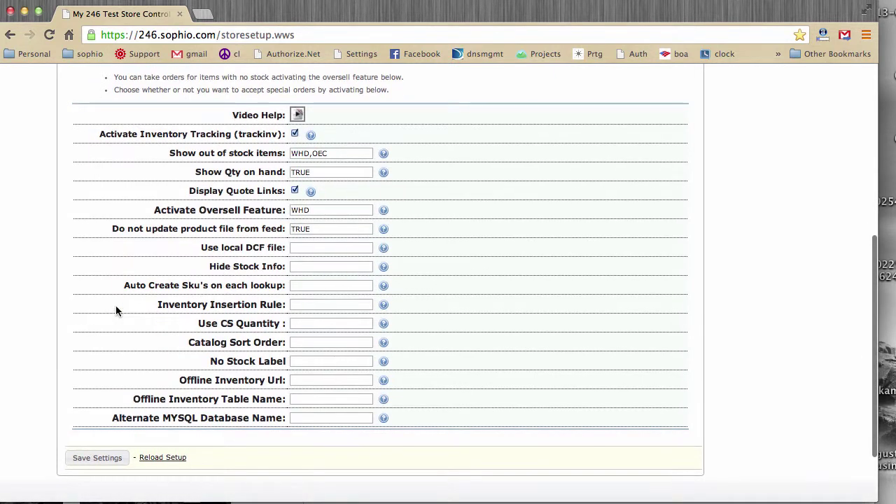